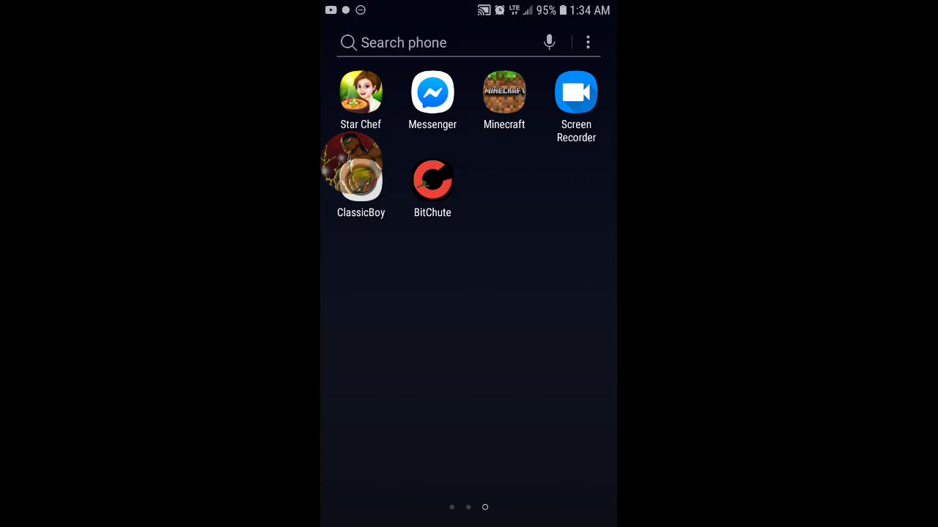
Frame the other phone showing the channel's video list in the Camera preview.
left_click_drag(352, 170, 352, 170)
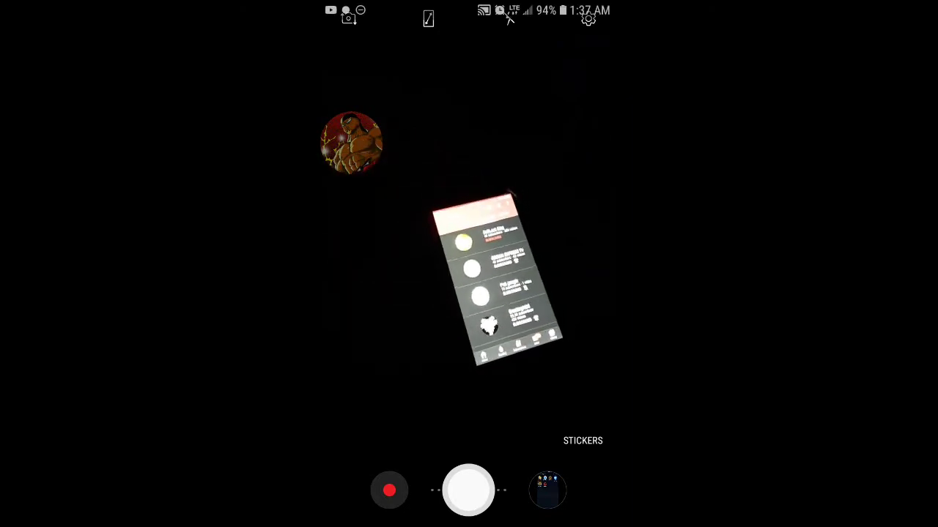
Check the notification shade for recording status, then dismiss it.
left_click_drag(468, 3, 468, 219)
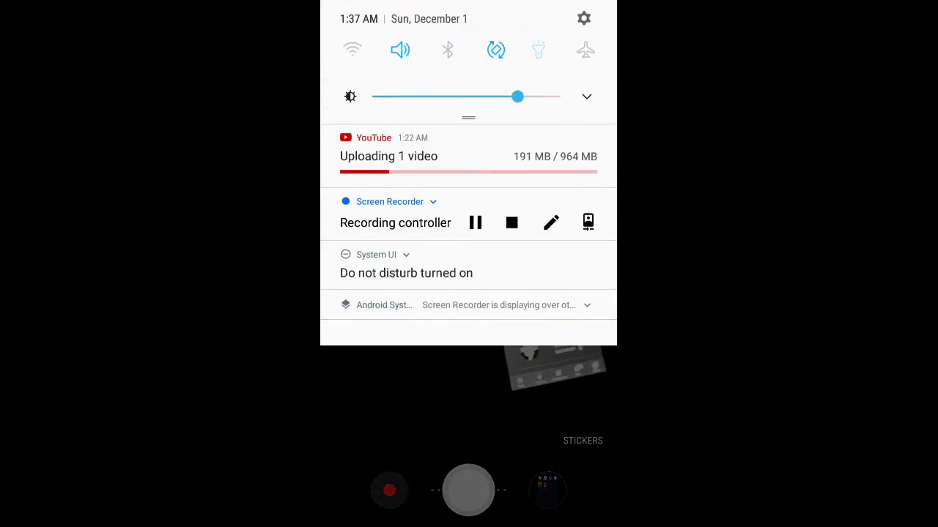
left_click_drag(469, 330, 469, 43)
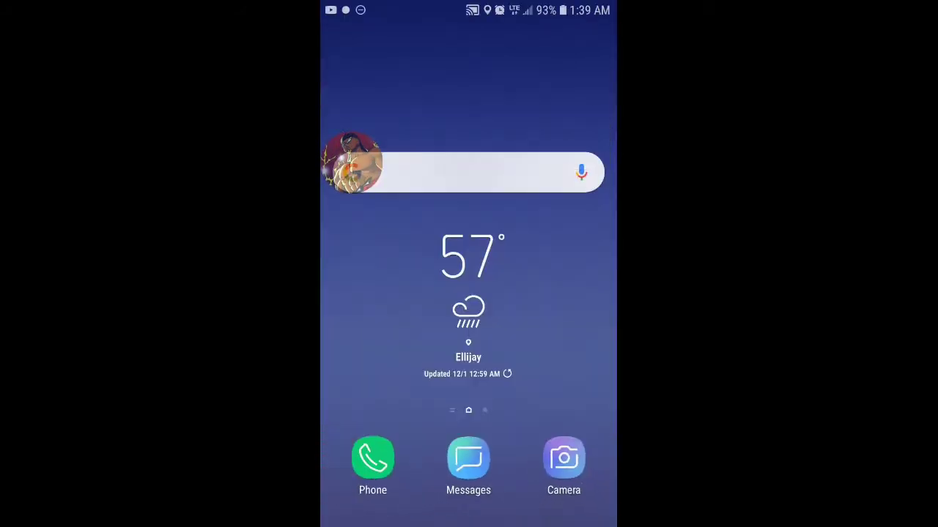
key("Up")
left_click_drag(572, 264, 366, 264)
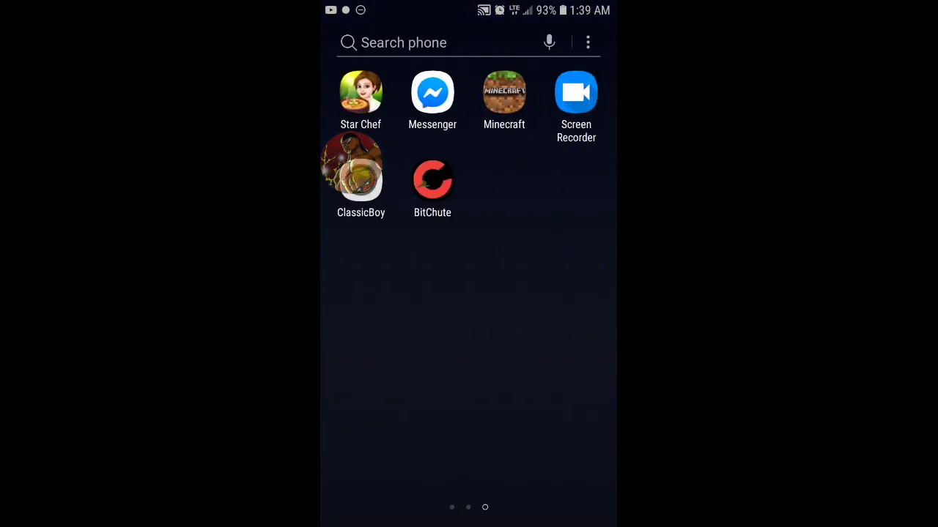
left_click_drag(367, 264, 571, 264)
key("Home")
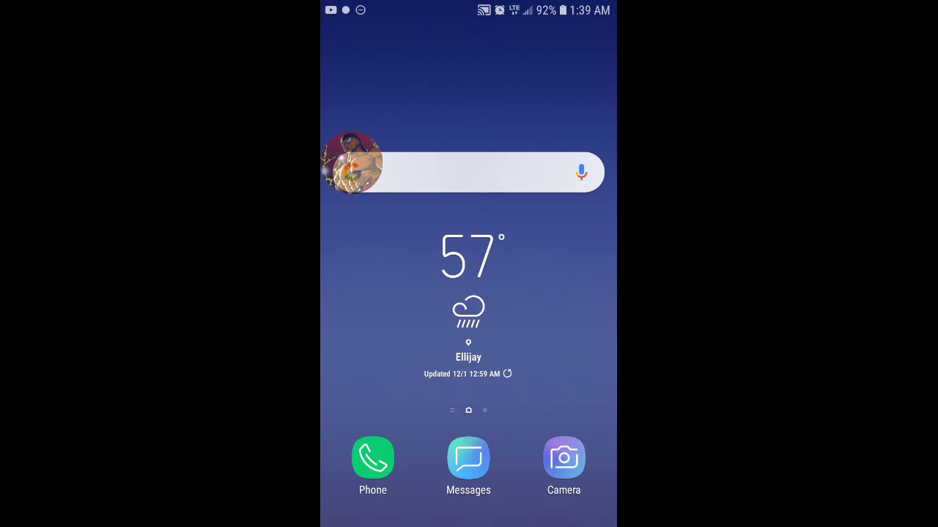
Briefly show the app drawer, launch Camera, then move the chat bubble off the search bar.
left_click_drag(468, 330, 468, 146)
key("Escape")
left_click(564, 458)
left_click_drag(352, 163, 353, 290)
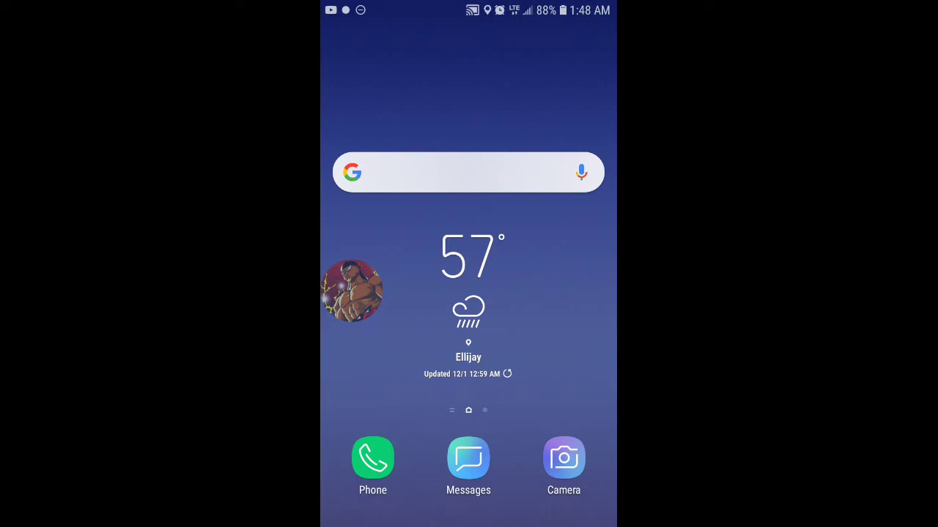
Bring up the app drawer listing Internet through RAR from the home screen.
left_click_drag(468, 367, 469, 147)
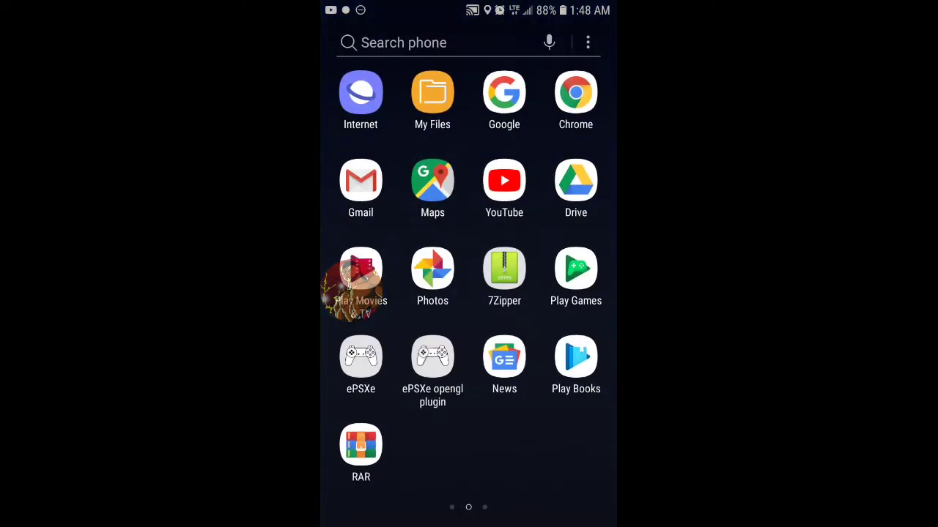
mouse_move(468, 147)
left_mouse_down()
mouse_move(469, 367)
mouse_move(468, 146)
left_mouse_up()
mouse_move(468, 146)
left_mouse_down()
mouse_move(469, 366)
mouse_move(468, 147)
left_mouse_up()
key("Escape")
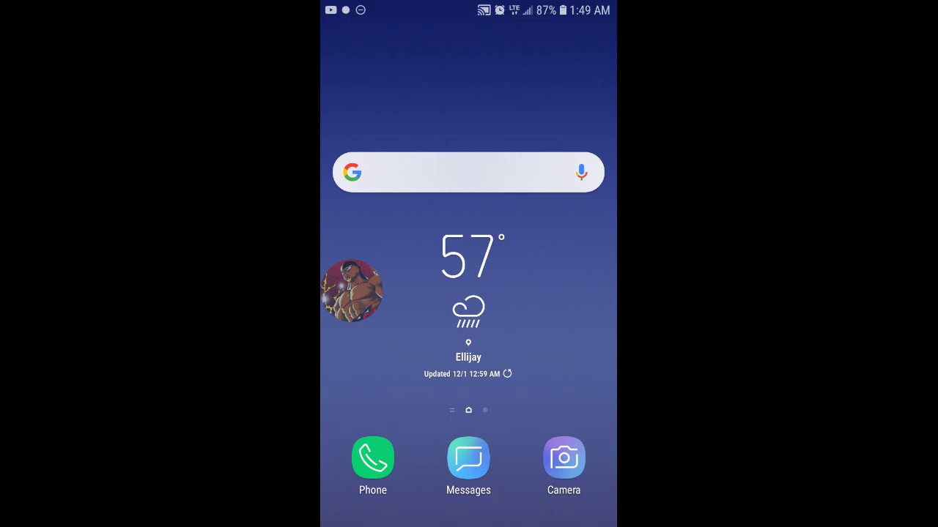
left_click_drag(468, 396, 468, 176)
left_click_drag(468, 330, 468, 183)
Reopen the app drawer and flip to its first page, Calculator through Galaxy Store.
key("Escape")
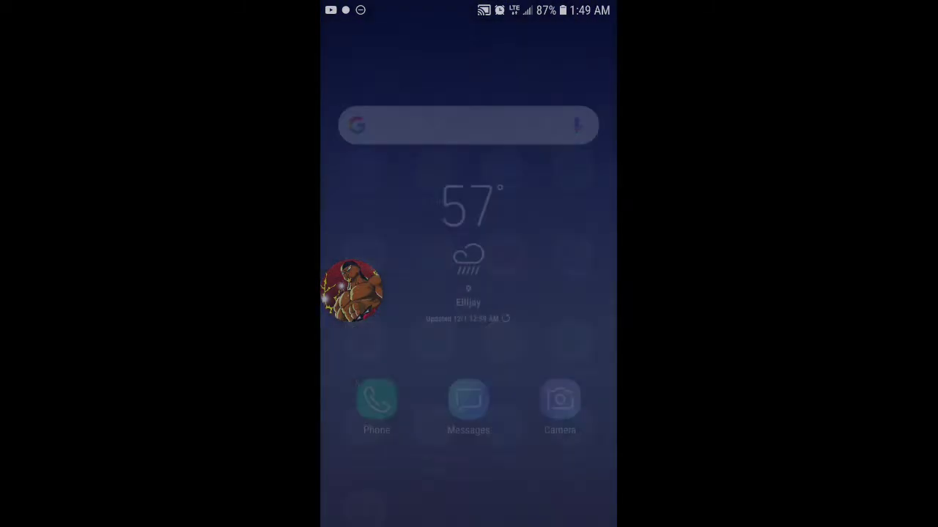
left_click_drag(468, 330, 468, 183)
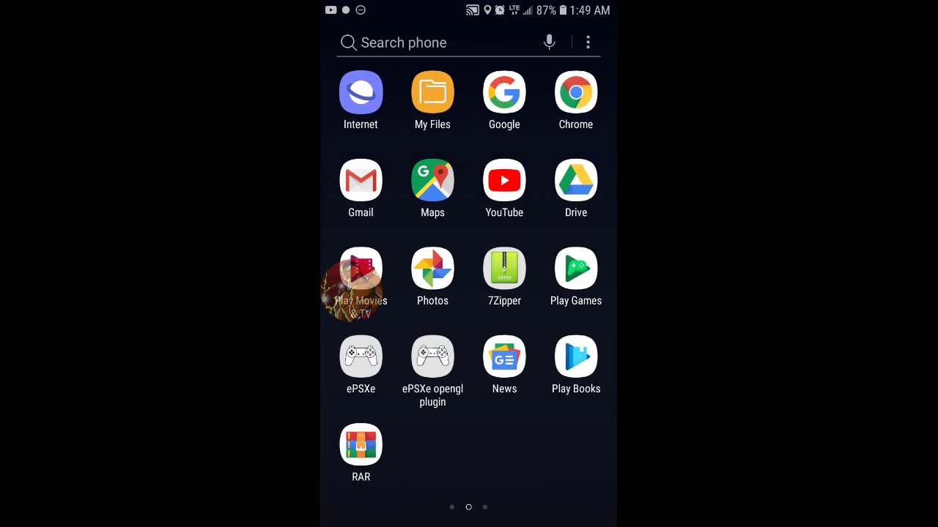
left_click_drag(366, 220, 571, 220)
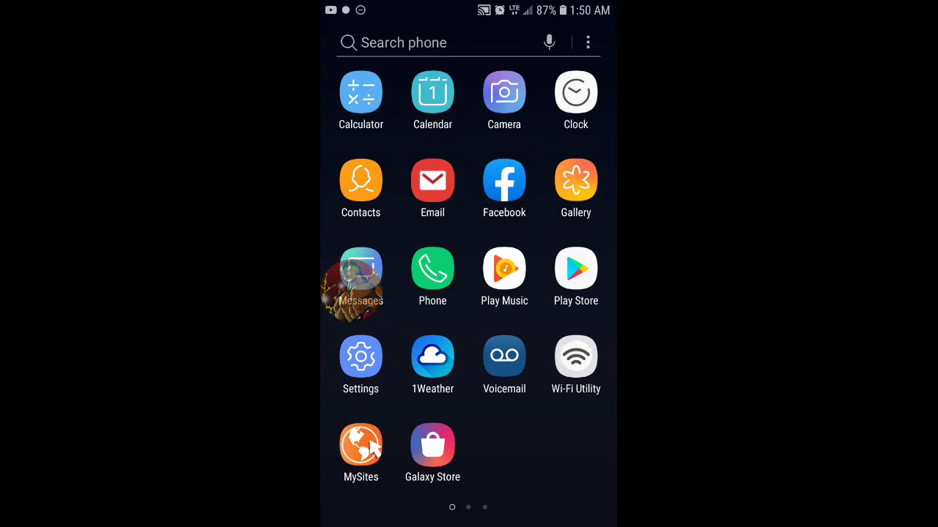
Launch Facebook from the app drawer to its News Feed.
left_click(504, 181)
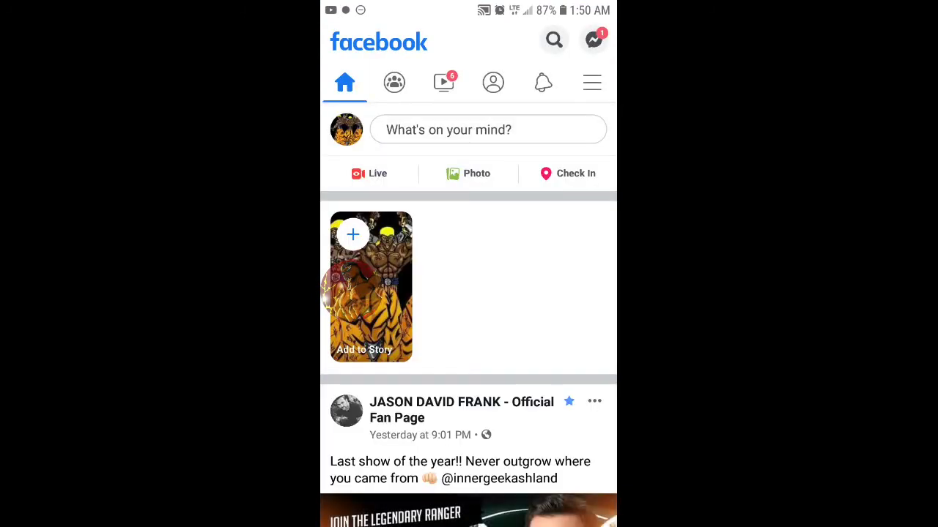
scroll(469, 329, "down", 5)
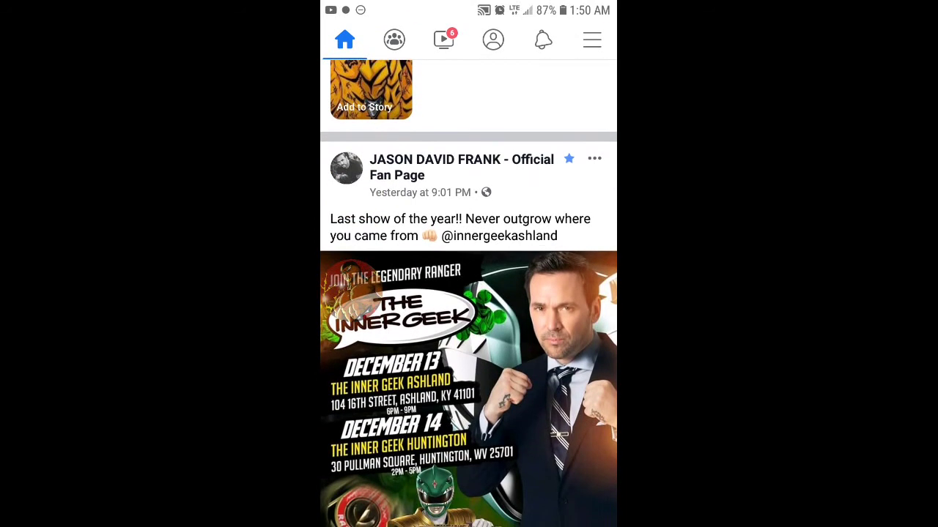
scroll(469, 293, "down", 4)
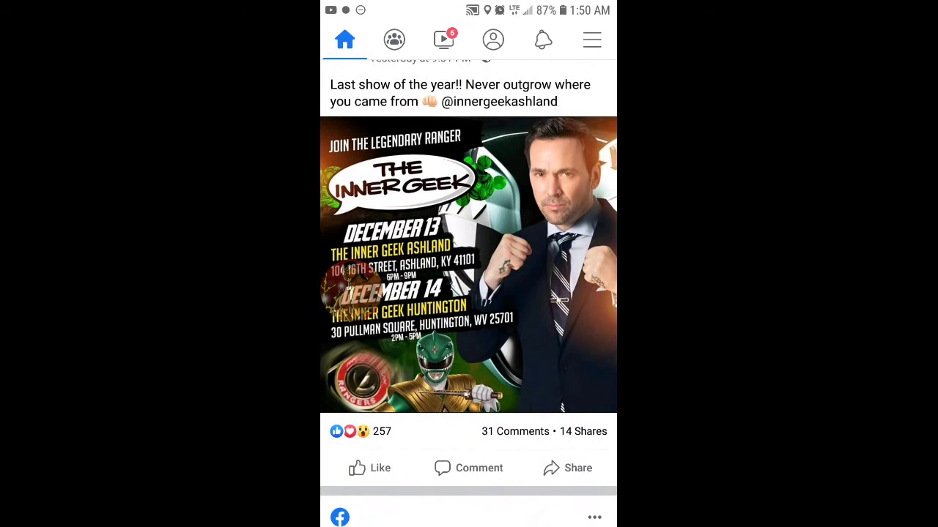
scroll(469, 293, "up", 8)
Go to your own Facebook profile through the sections menu.
left_click(592, 82)
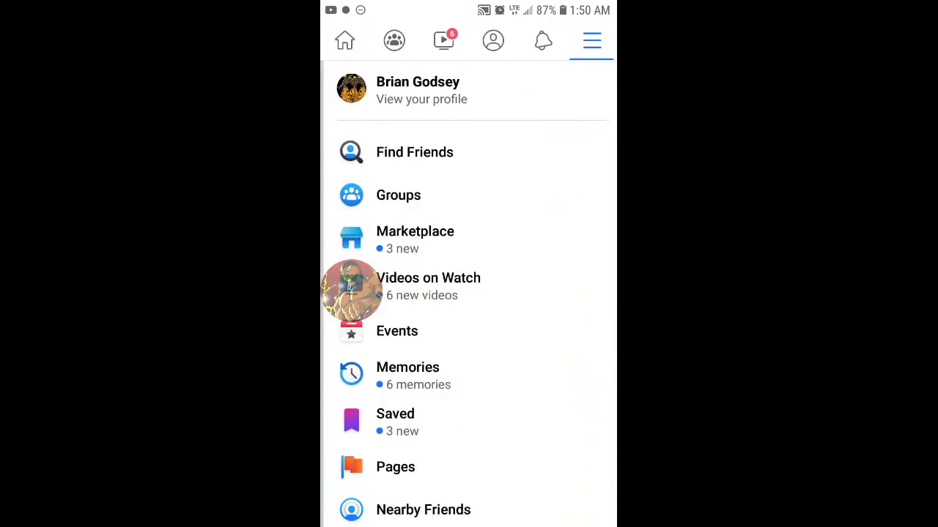
left_click(461, 91)
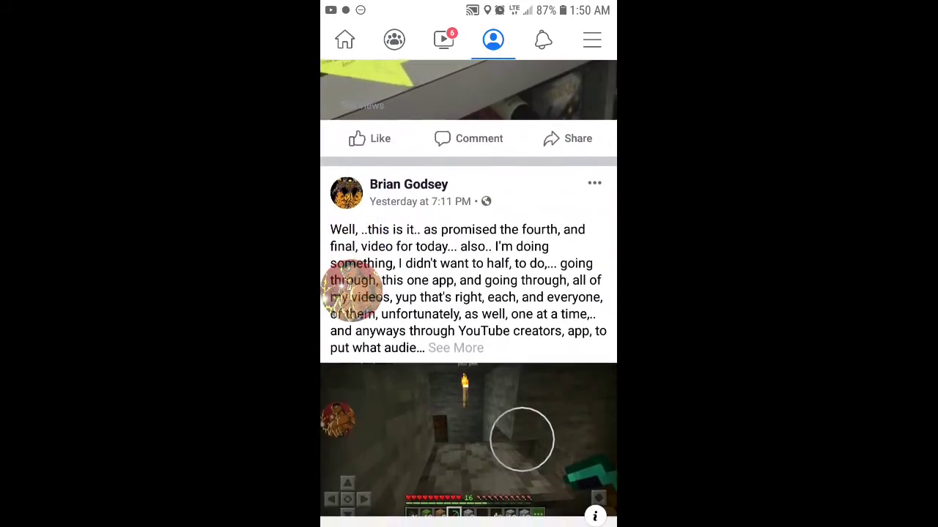
scroll(468, 293, "down", 5)
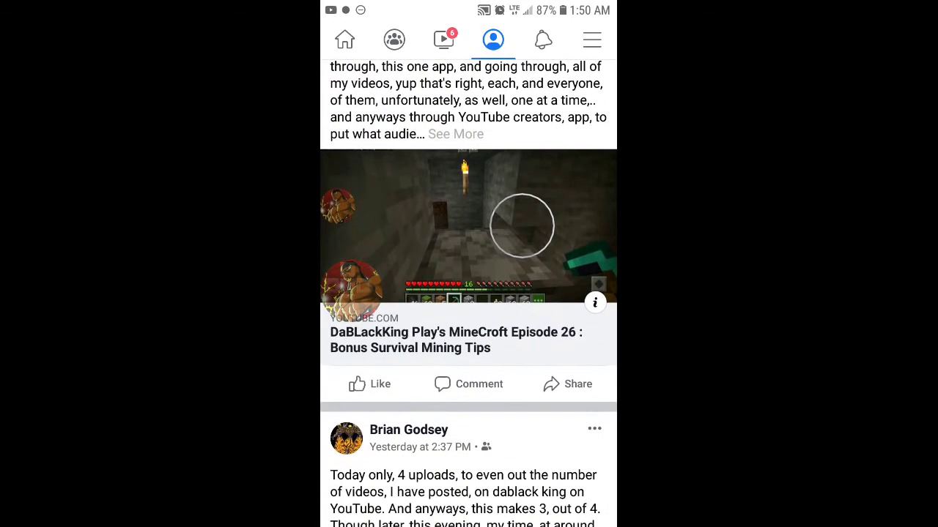
scroll(469, 293, "down", 5)
scroll(469, 293, "down", 5)
scroll(469, 293, "down", 5)
scroll(468, 293, "down", 3)
scroll(468, 293, "down", 5)
scroll(469, 293, "down", 3)
scroll(469, 293, "down", 2)
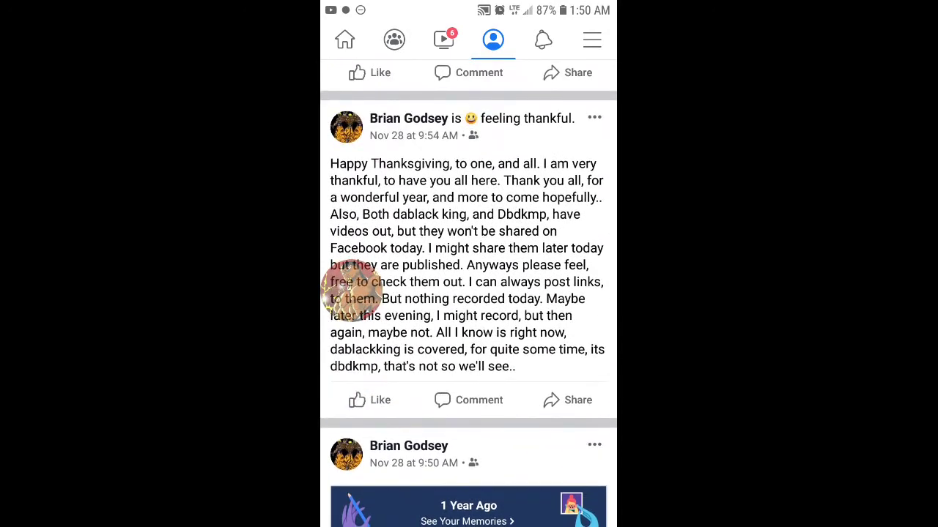
scroll(356, 292, "down", 5)
scroll(356, 291, "down", 5)
scroll(355, 292, "down", 2)
scroll(356, 291, "down", 5)
scroll(355, 291, "down", 3)
scroll(356, 291, "down", 3)
scroll(355, 292, "down", 2)
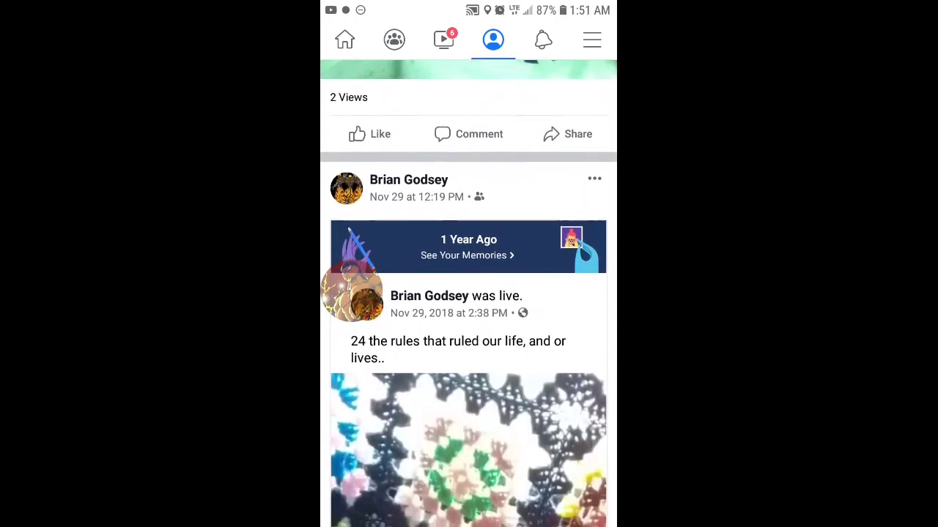
scroll(352, 291, "up", 5)
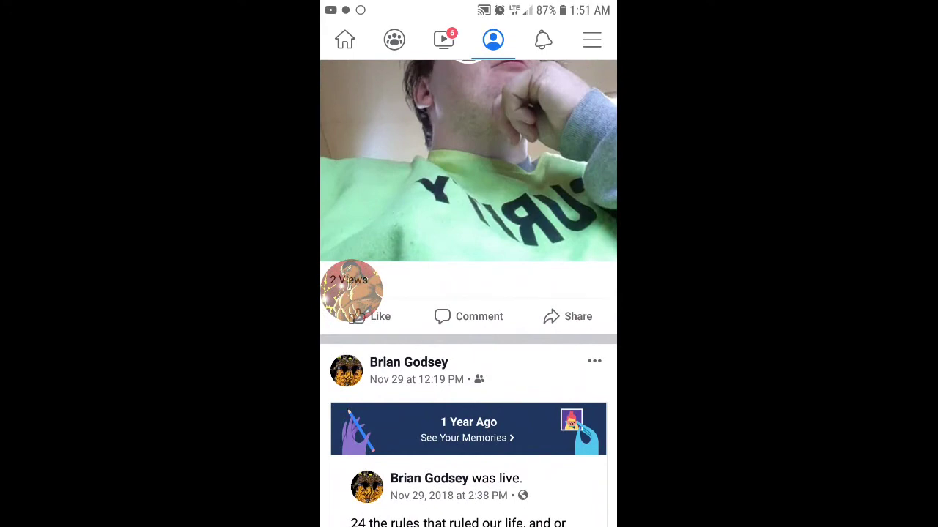
scroll(469, 292, "up", 5)
scroll(468, 291, "up", 5)
scroll(468, 292, "up", 5)
scroll(468, 292, "up", 4)
scroll(468, 291, "up", 4)
scroll(469, 292, "up", 5)
scroll(469, 292, "up", 5)
scroll(469, 291, "up", 3)
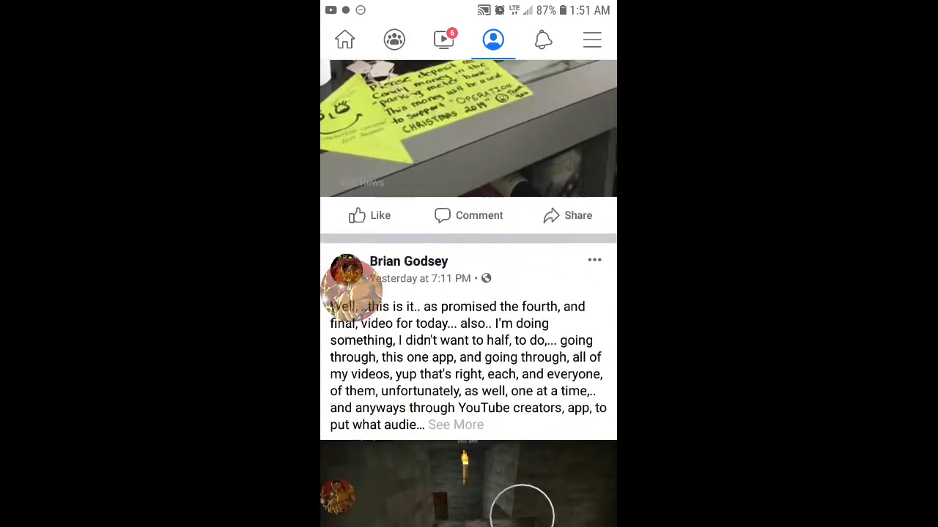
scroll(469, 291, "up", 5)
scroll(469, 291, "up", 5)
scroll(469, 292, "down", 5)
scroll(469, 292, "down", 5)
scroll(469, 292, "down", 5)
scroll(469, 292, "down", 5)
scroll(468, 291, "down", 5)
scroll(469, 292, "down", 3)
scroll(468, 292, "down", 5)
scroll(469, 291, "down", 5)
scroll(469, 291, "down", 5)
scroll(469, 292, "down", 5)
scroll(469, 292, "down", 5)
scroll(469, 291, "down", 3)
scroll(469, 292, "down", 5)
scroll(468, 292, "down", 5)
scroll(469, 292, "down", 5)
scroll(469, 292, "down", 3)
scroll(469, 291, "down", 5)
scroll(469, 292, "down", 3)
scroll(469, 292, "down", 3)
scroll(469, 291, "down", 2)
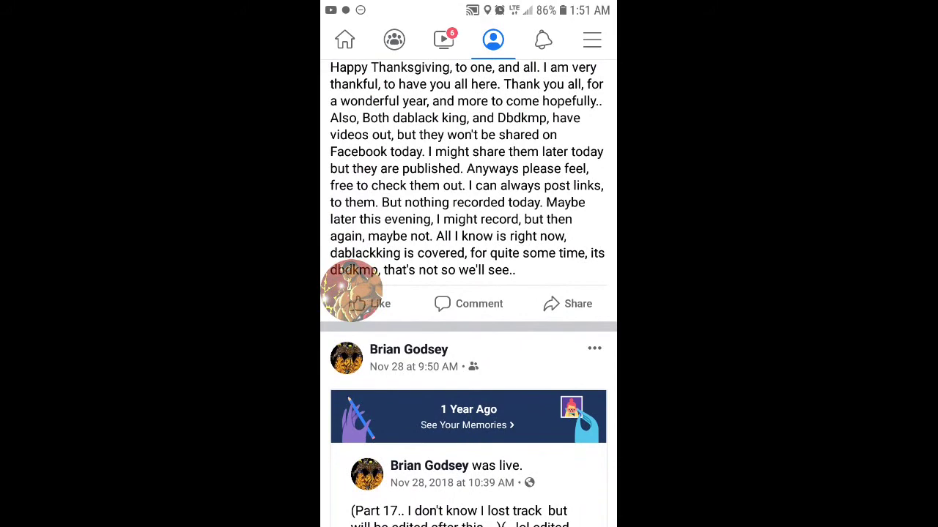
scroll(354, 292, "up", 5)
scroll(354, 293, "up", 2)
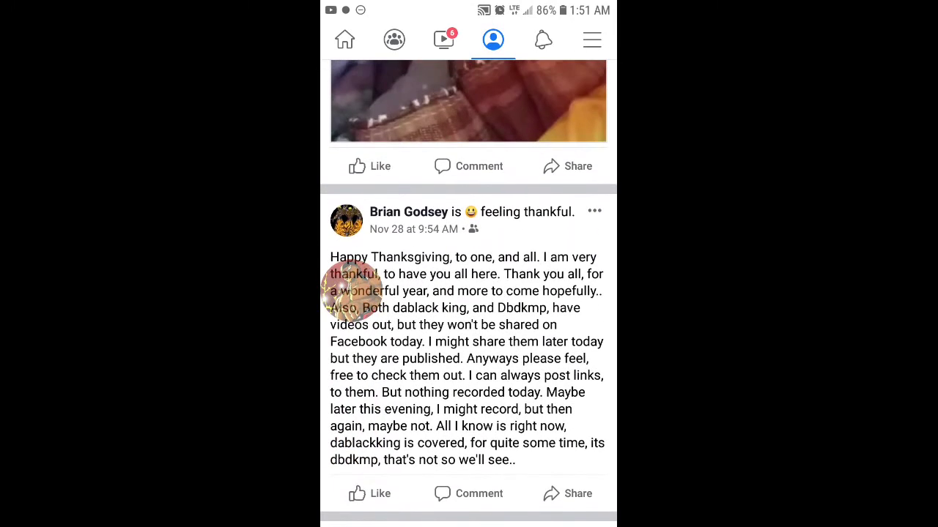
scroll(354, 292, "down", 2)
scroll(354, 292, "down", 2)
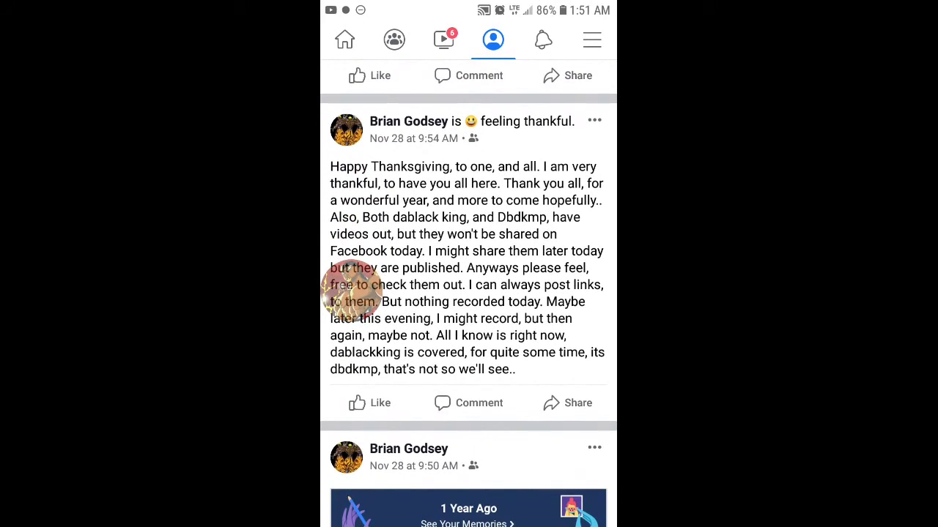
scroll(354, 292, "down", 3)
scroll(354, 292, "down", 2)
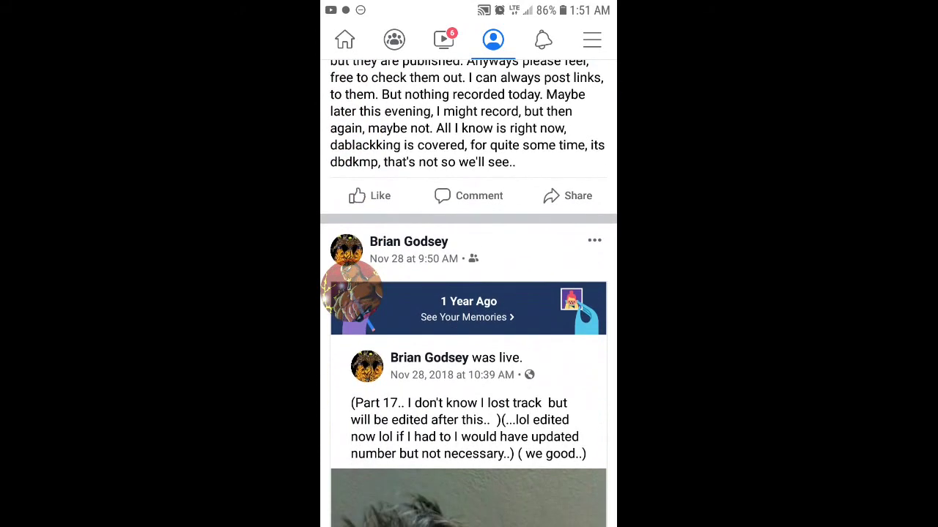
scroll(354, 293, "down", 3)
scroll(354, 292, "down", 2)
scroll(354, 292, "down", 5)
scroll(353, 292, "down", 4)
scroll(354, 292, "up", 4)
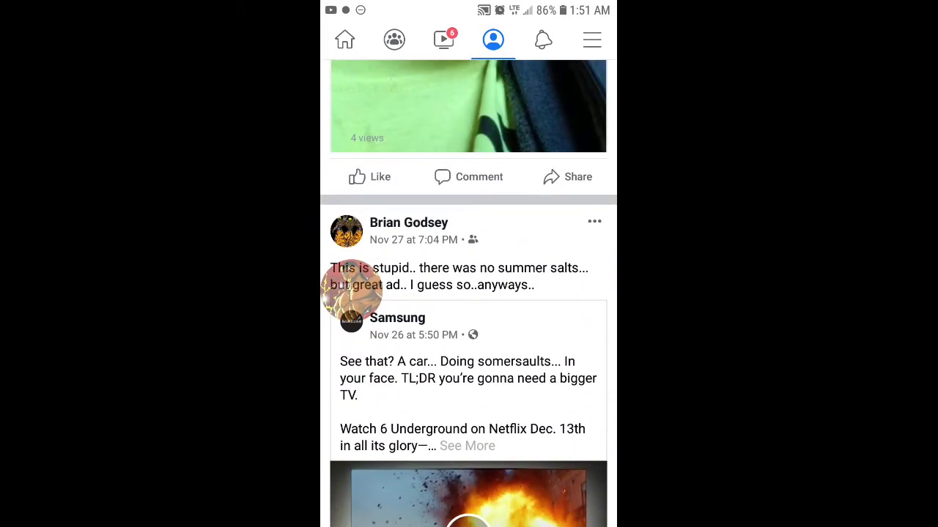
Close the Facebook and Camera apps from the recent apps list.
key("Home")
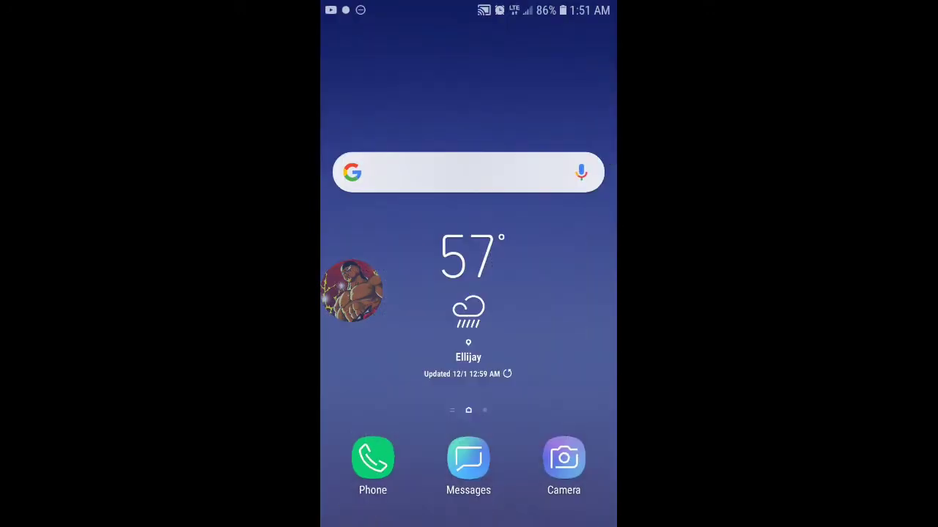
key("alt+Tab")
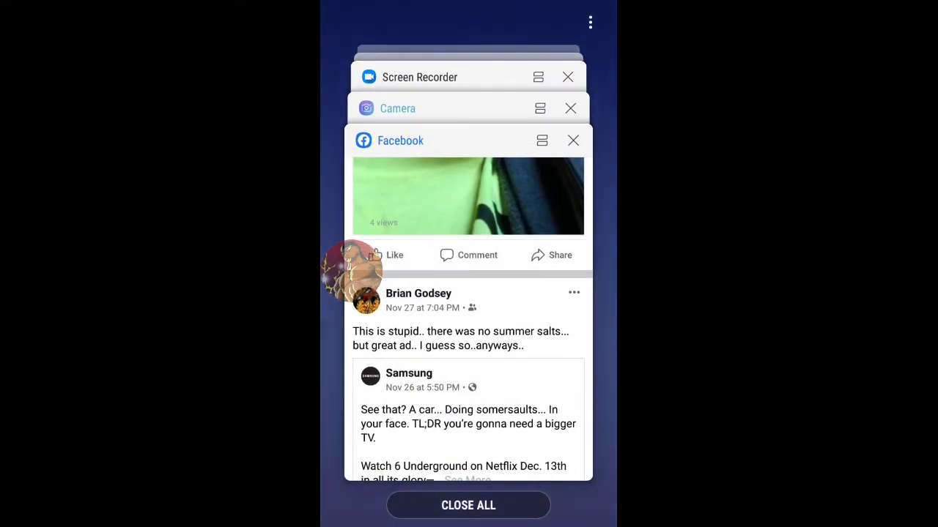
left_click(573, 140)
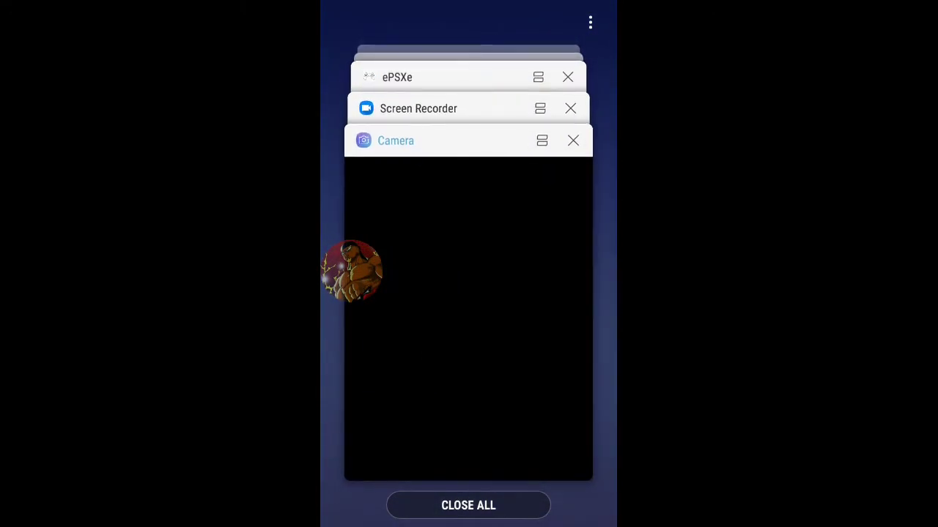
left_click_drag(410, 294, 587, 330)
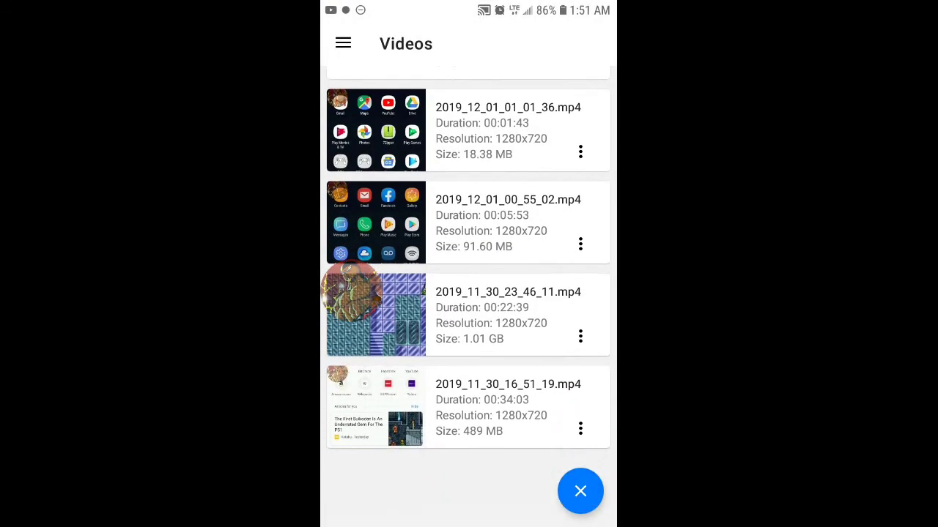
scroll(469, 293, "up", 2)
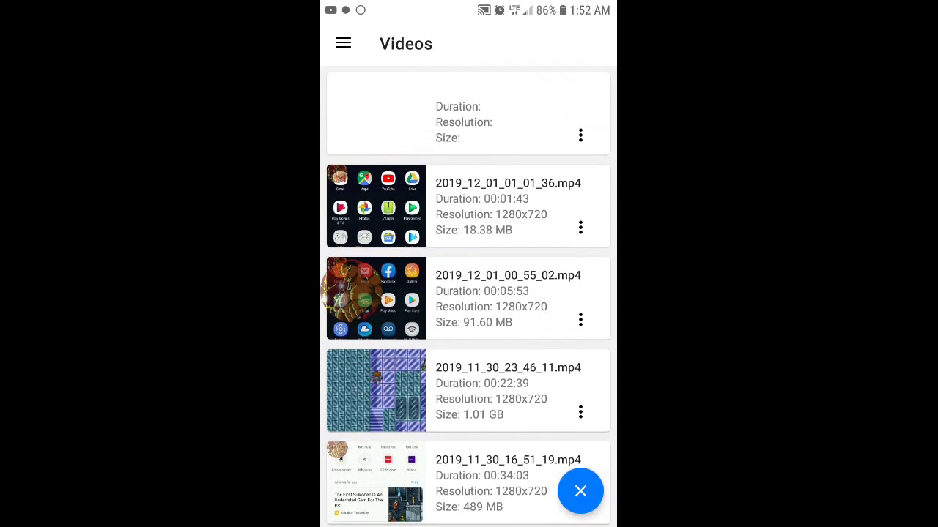
Leave Screen Recorder for the home screen and open the app drawer.
key("Home")
left_click_drag(468, 395, 468, 147)
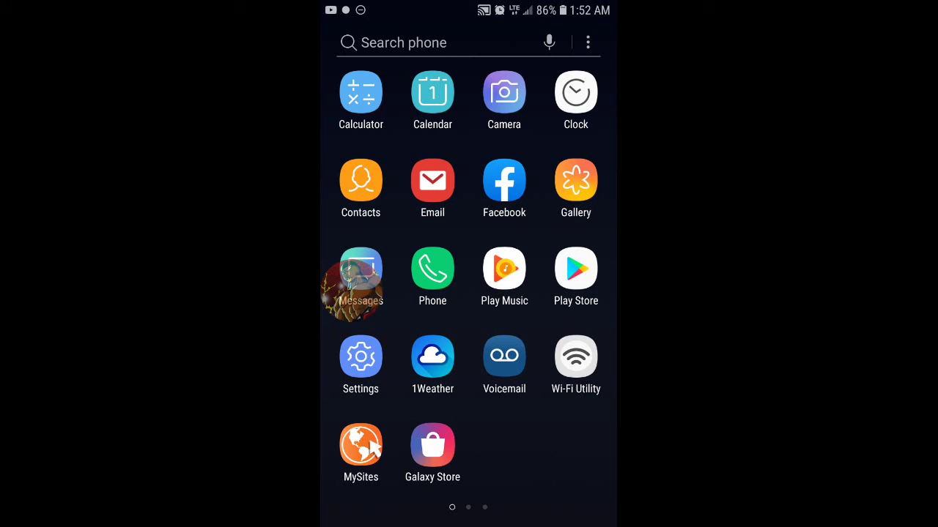
Move the app drawer to page 2, listing Internet through RAR.
left_click_drag(557, 293, 366, 293)
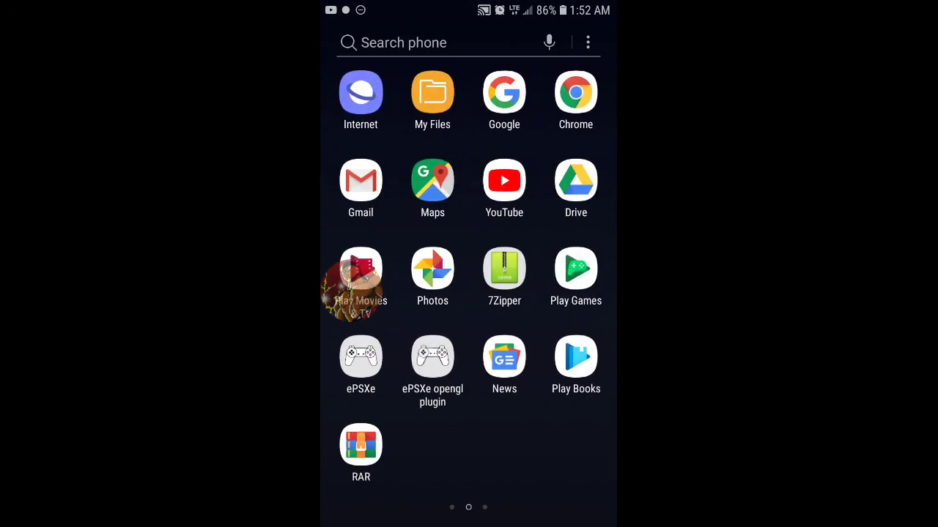